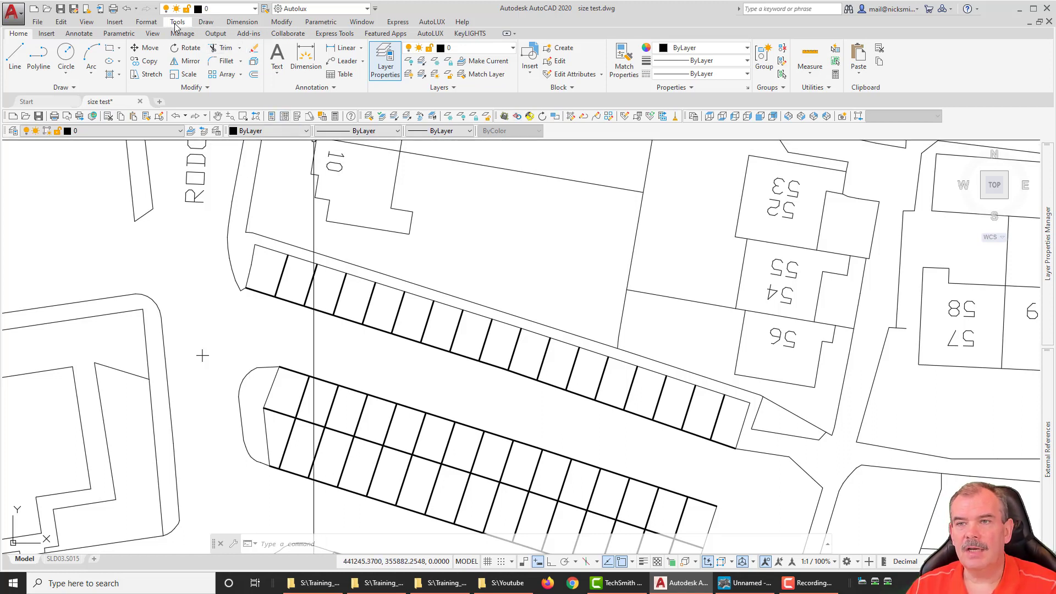
Step: Measure the distance across the road from the rounded end of the double parking row to the opposite kerb
{"action": "left_click", "coordinate": [1034, 12]}
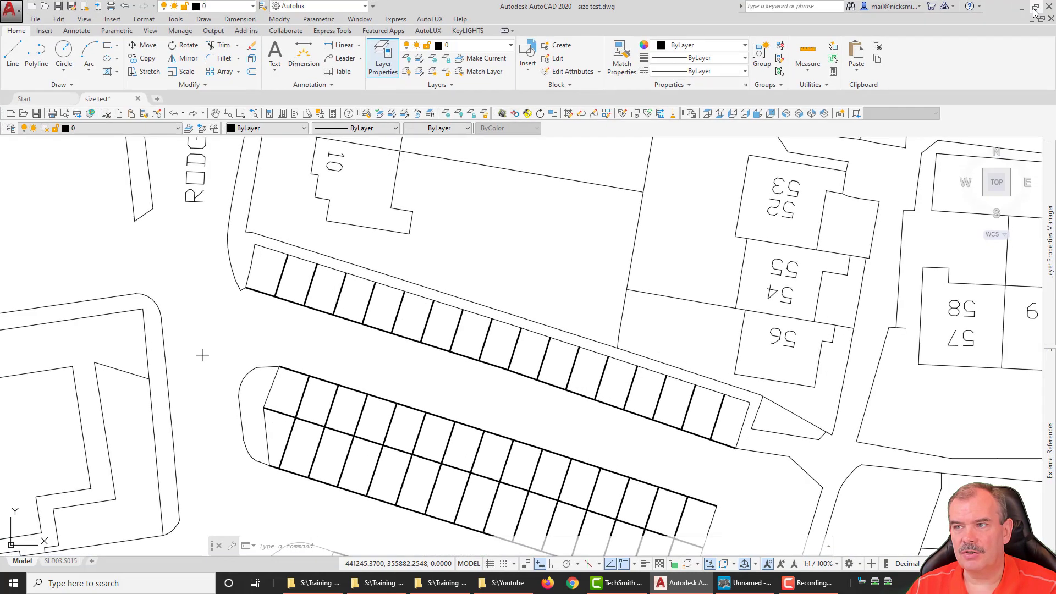
{"action": "left_click", "coordinate": [175, 19]}
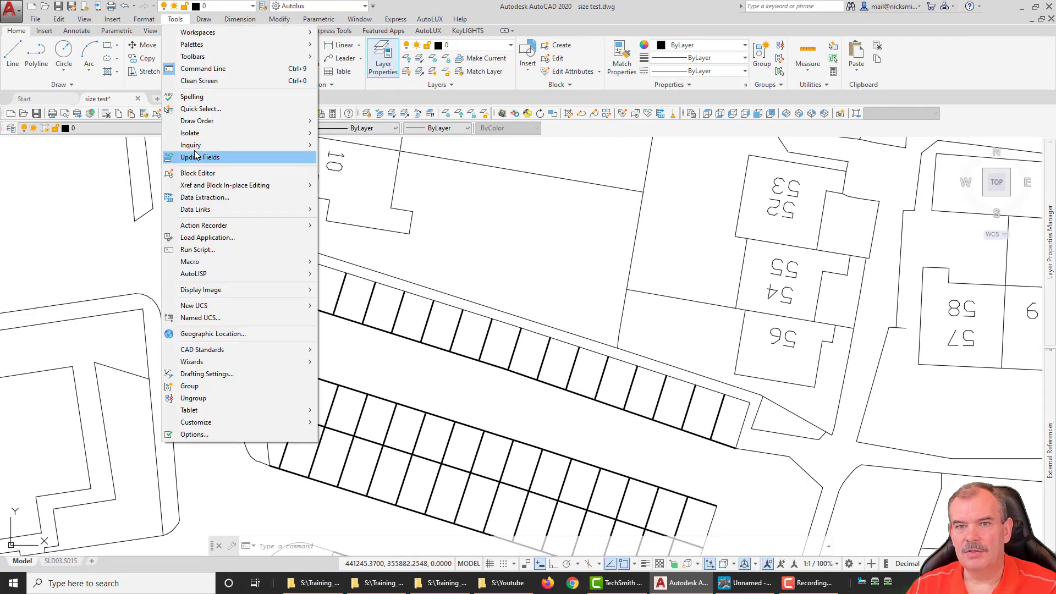
{"action": "mouse_move", "coordinate": [228, 146]}
{"action": "left_click", "coordinate": [349, 144]}
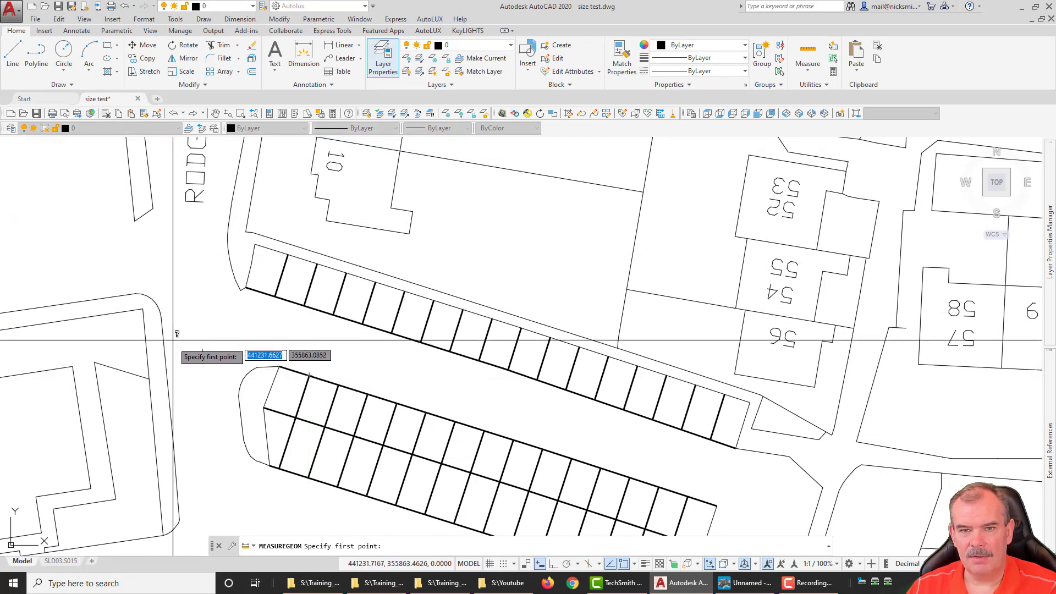
{"action": "left_click", "coordinate": [203, 355]}
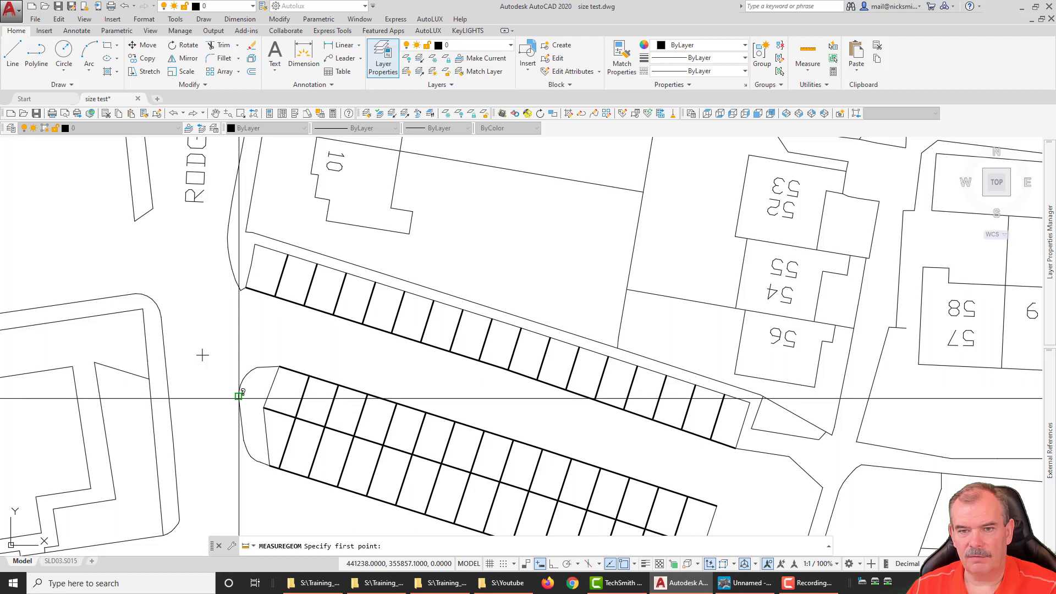
{"action": "left_click", "coordinate": [169, 400]}
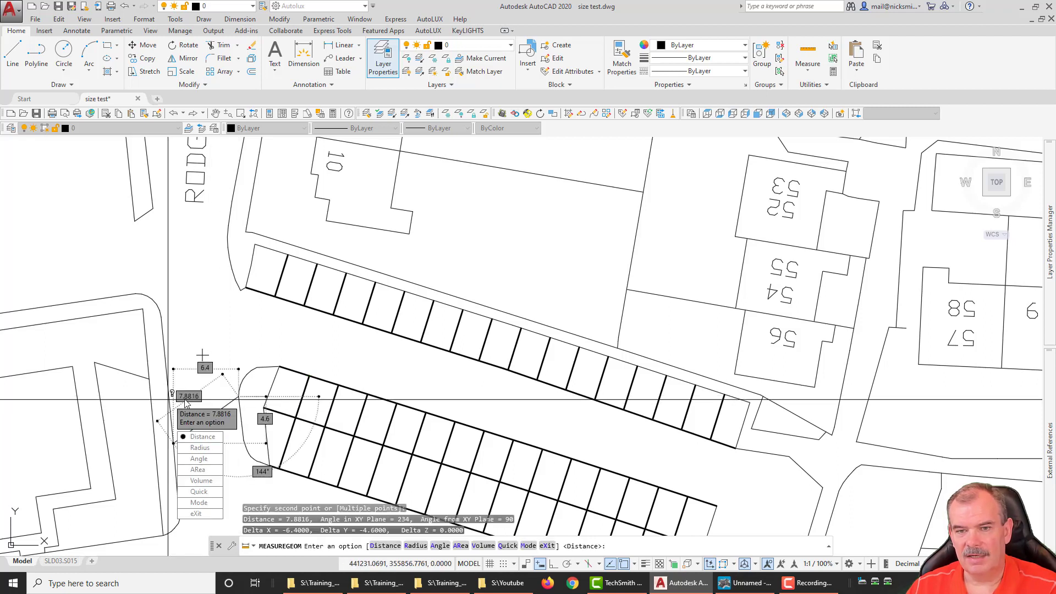
Step: Measure the width of one parking bay along the upper edge of the double row and end the measuring command
{"action": "type", "text": "D"}
{"action": "key", "text": "Return"}
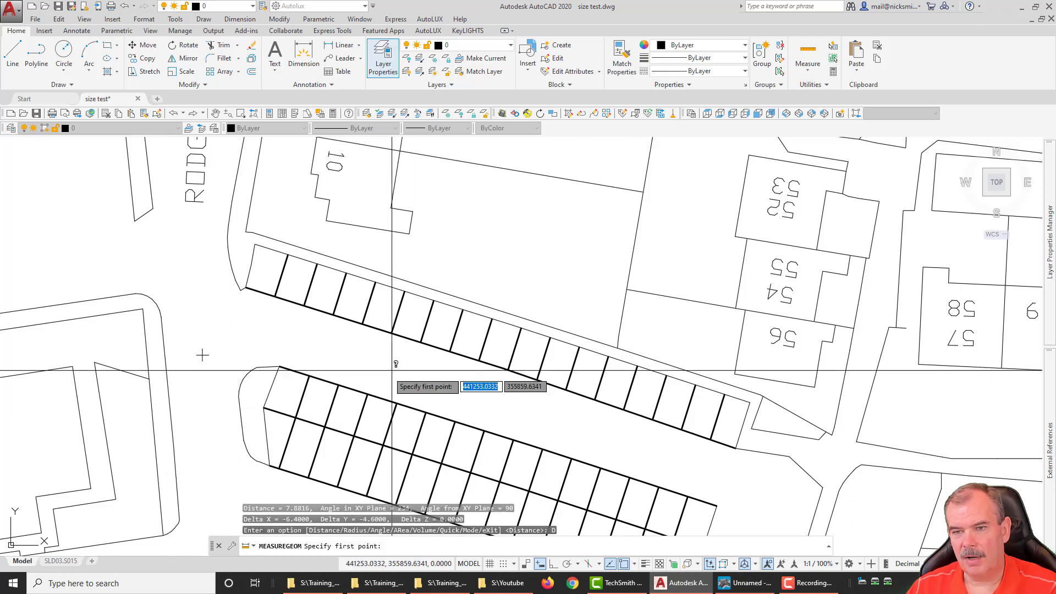
{"action": "left_click", "coordinate": [368, 394]}
{"action": "left_click", "coordinate": [398, 405]}
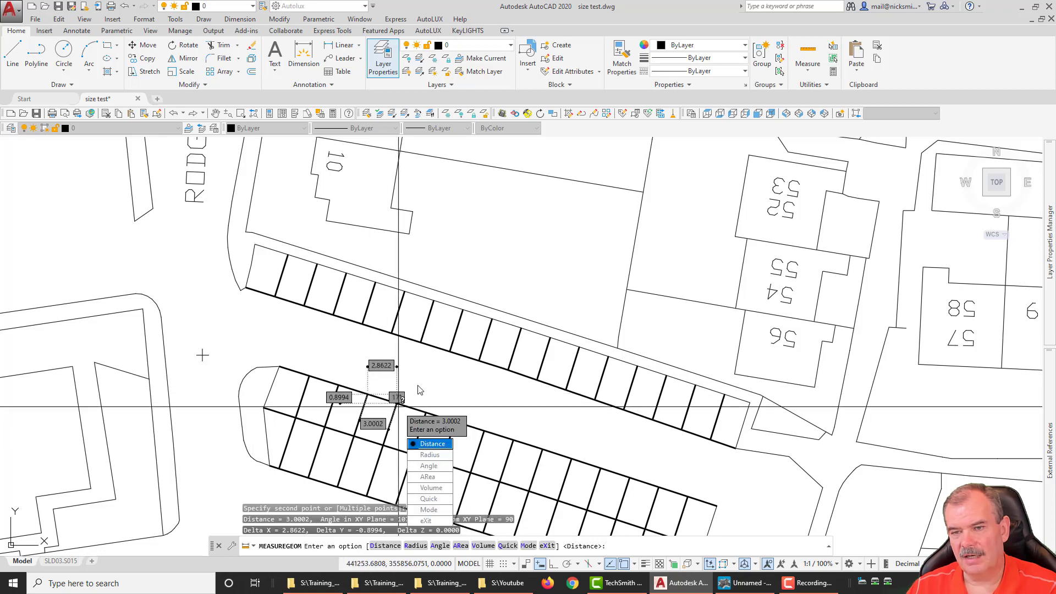
{"action": "key", "text": "Escape"}
{"action": "key", "text": "Escape"}
{"action": "key", "text": "Escape"}
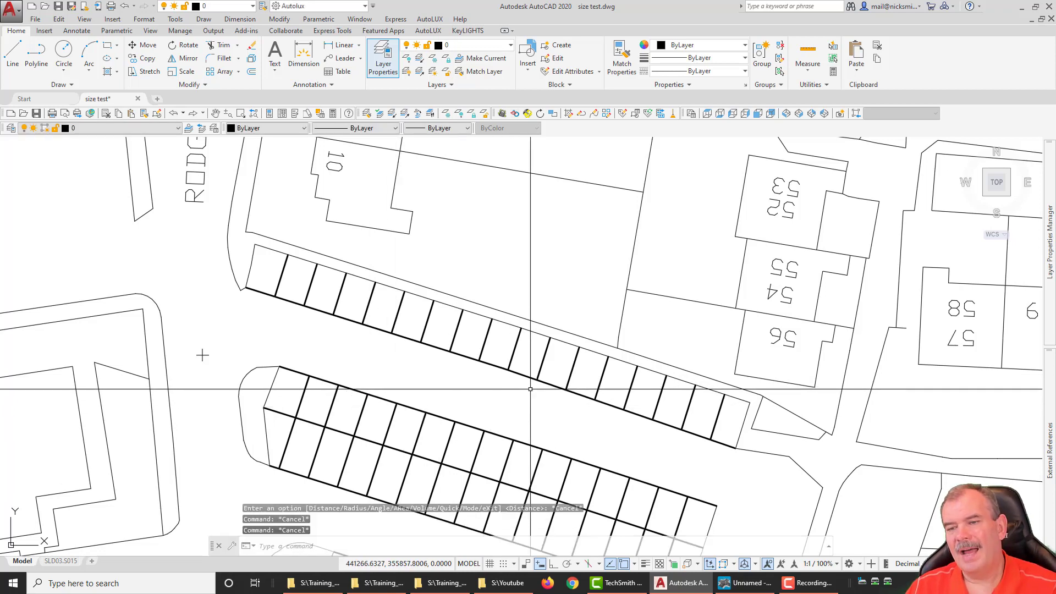
Step: Switch to Reality Outdoor and import the DWG file size test.dwg
{"action": "scroll", "coordinate": [492, 312], "scroll_direction": "down", "scroll_amount": 5}
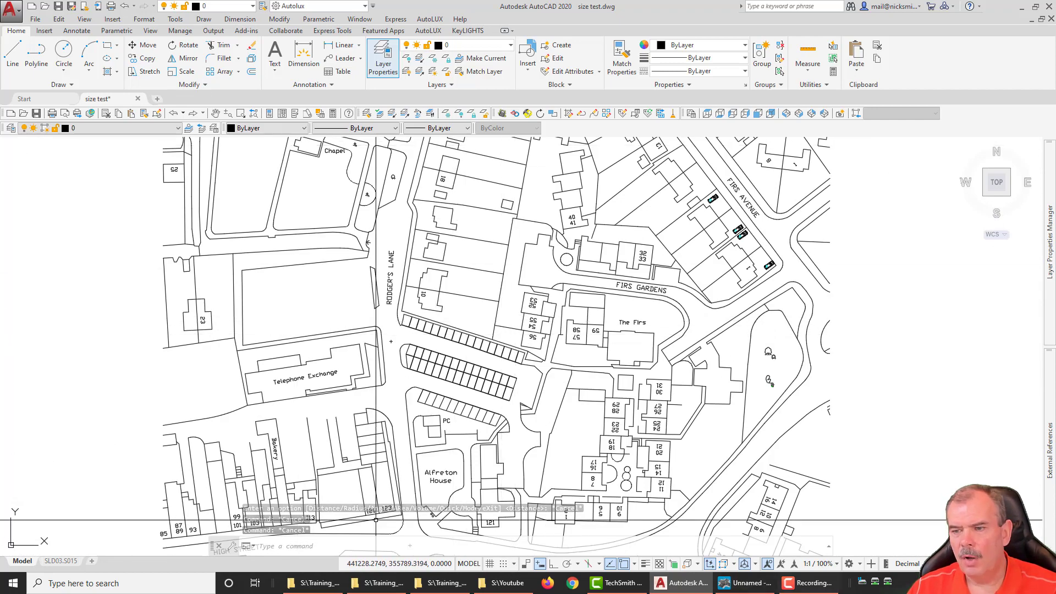
{"action": "left_click", "coordinate": [766, 590]}
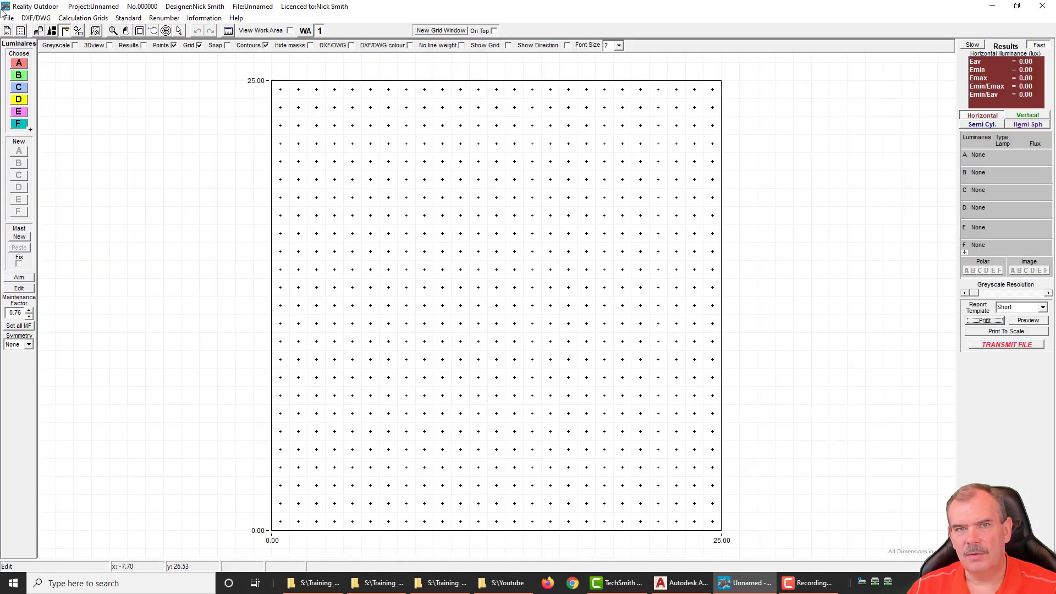
{"action": "left_click", "coordinate": [36, 17]}
{"action": "left_click", "coordinate": [52, 43]}
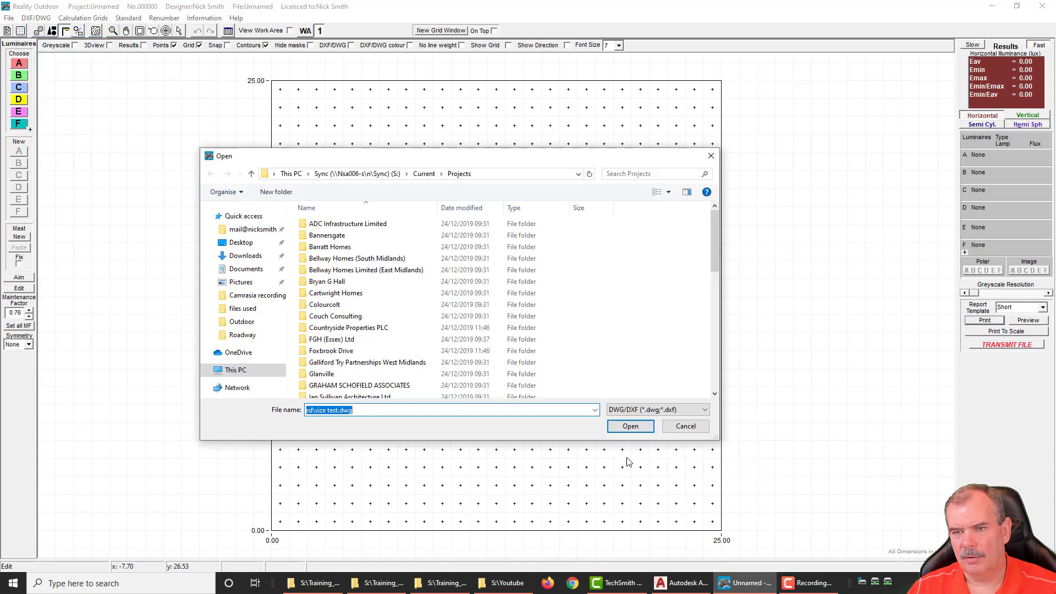
{"action": "left_click", "coordinate": [631, 427]}
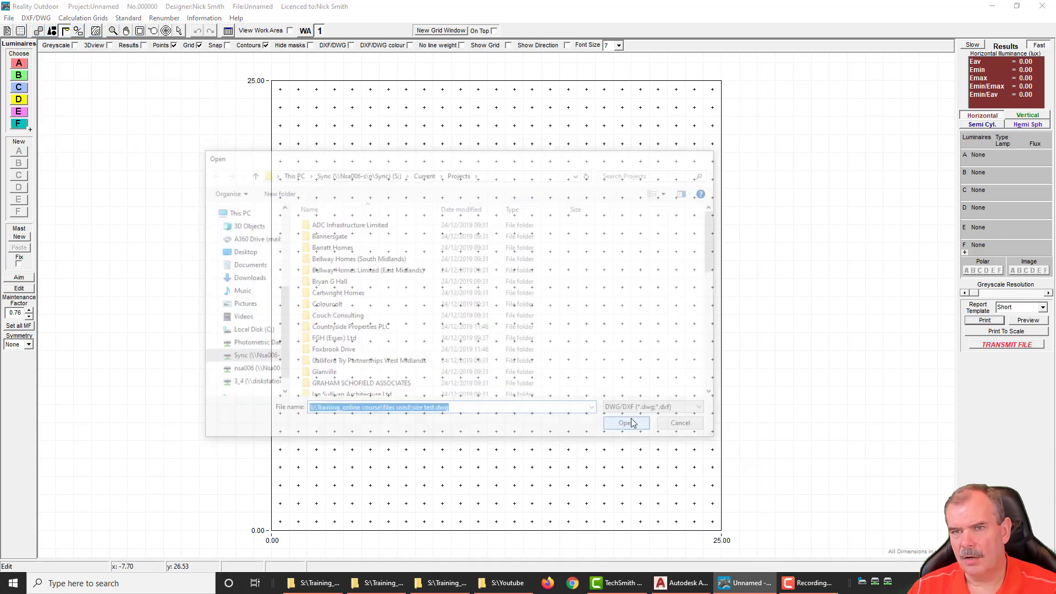
Step: Fit the work area to the imported drawing at scale factor 0.001 and select the area around the central site plan
{"action": "double_click", "coordinate": [244, 115]}
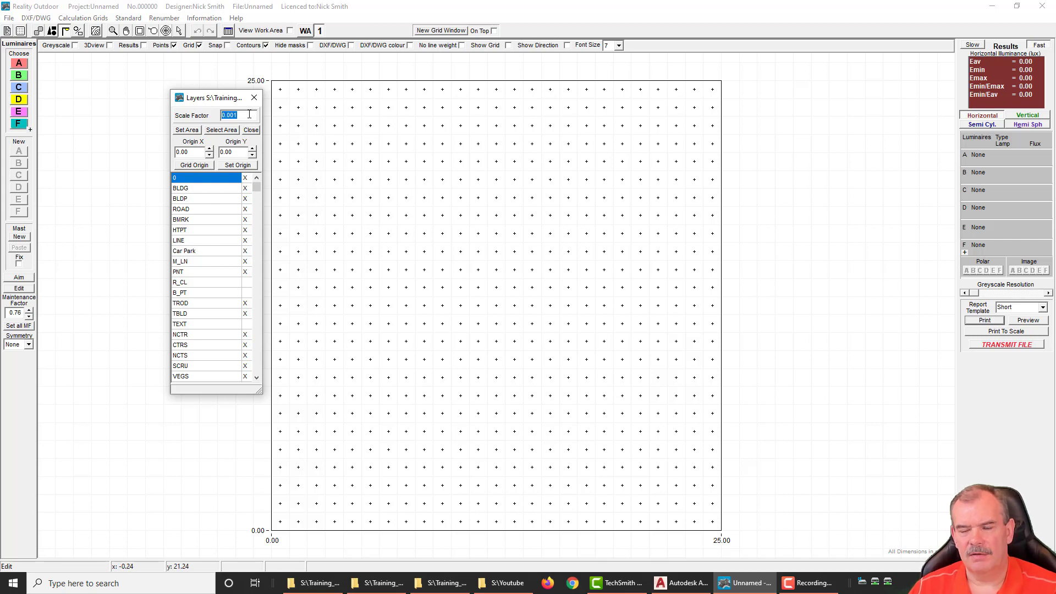
{"action": "left_click", "coordinate": [188, 131]}
{"action": "left_click", "coordinate": [219, 131]}
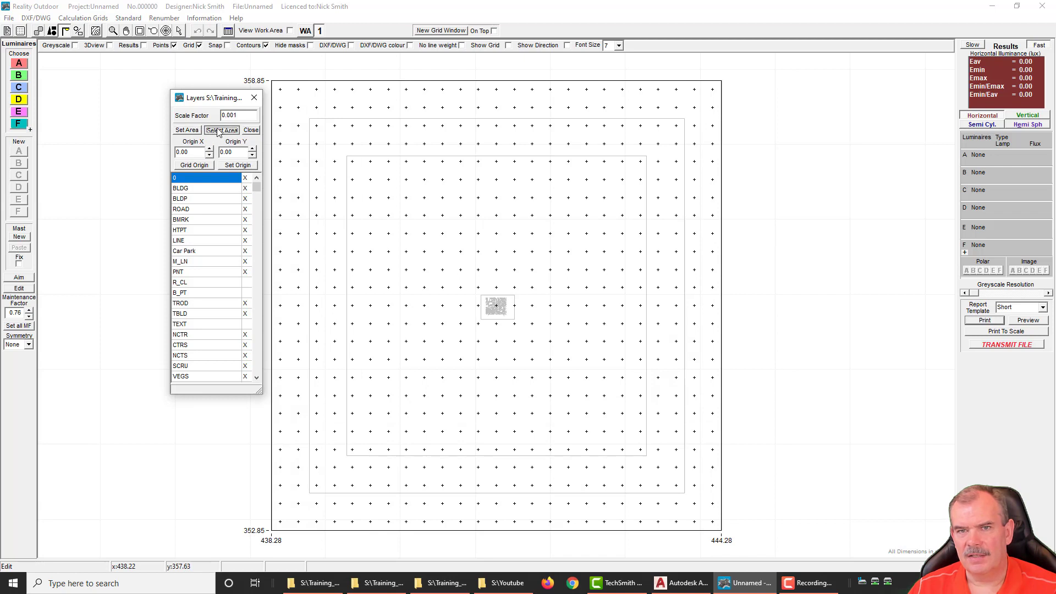
{"action": "left_click_drag", "start_coordinate": [484, 299], "coordinate": [511, 315]}
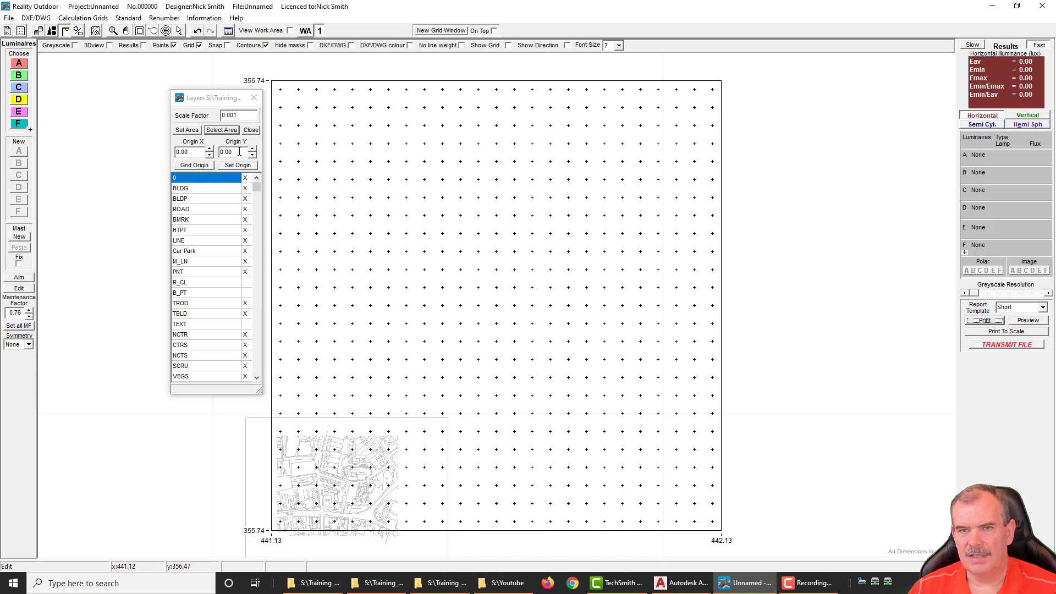
Step: Set the import scale factor to 1, refit the work area to the drawing and select the area around the site plan
{"action": "left_click_drag", "start_coordinate": [248, 115], "coordinate": [205, 110]}
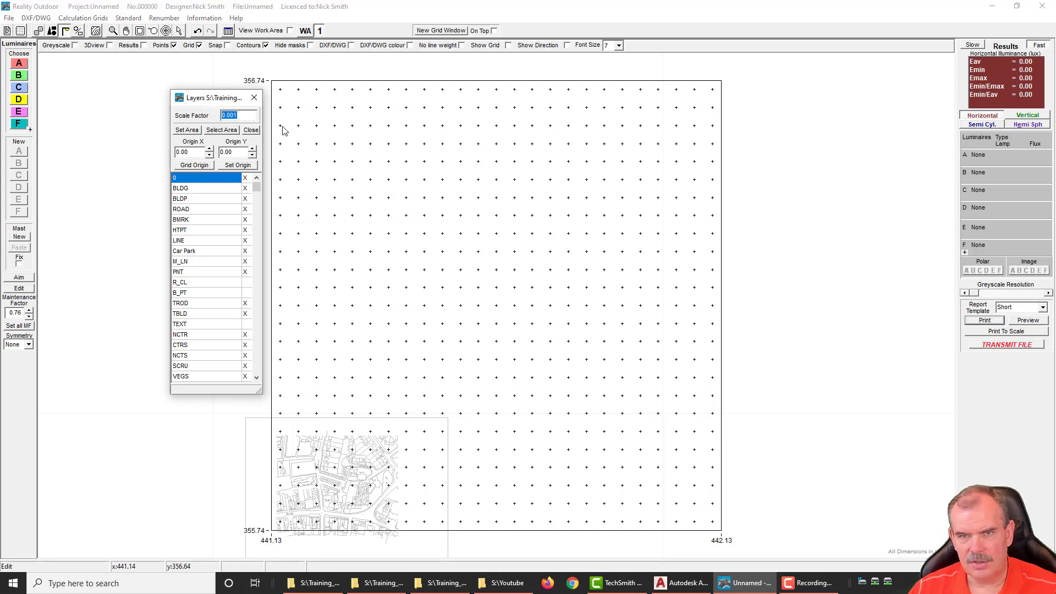
{"action": "type", "text": "1"}
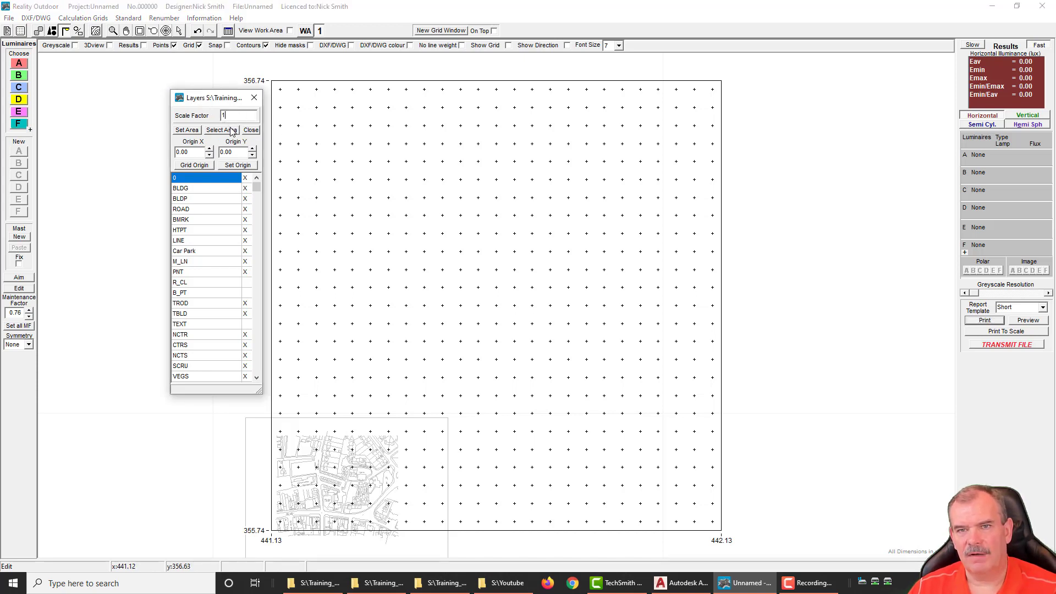
{"action": "key", "text": "Return"}
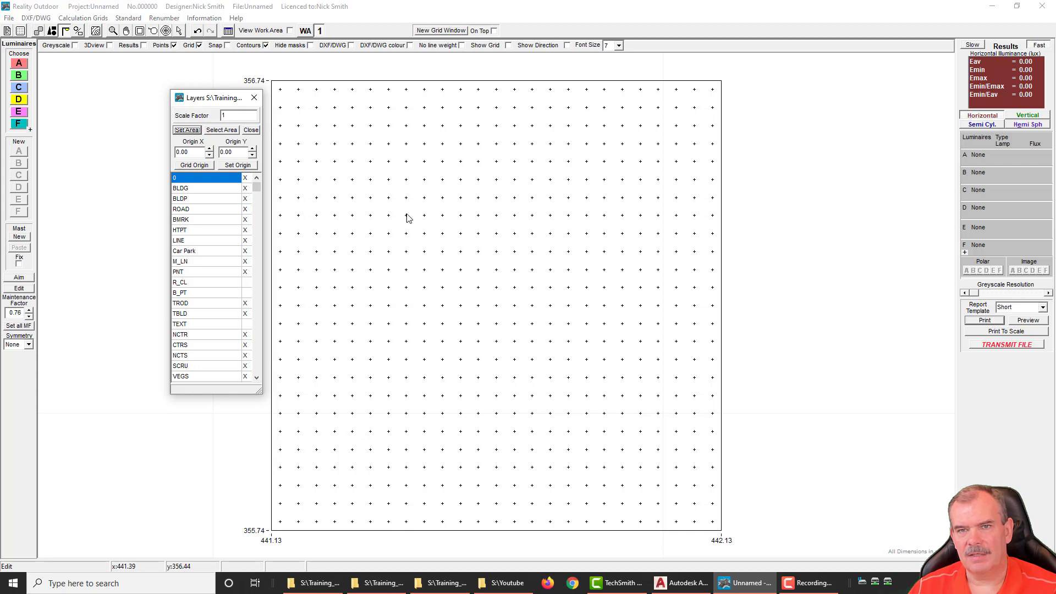
{"action": "left_click", "coordinate": [189, 132]}
{"action": "left_click", "coordinate": [222, 132]}
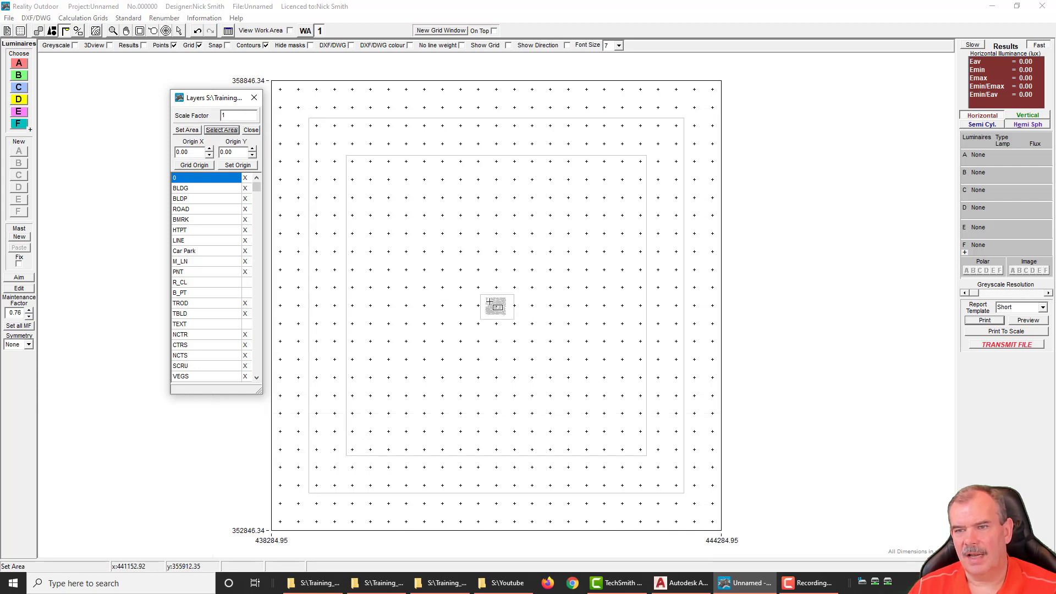
{"action": "left_click_drag", "start_coordinate": [486, 298], "coordinate": [507, 312]}
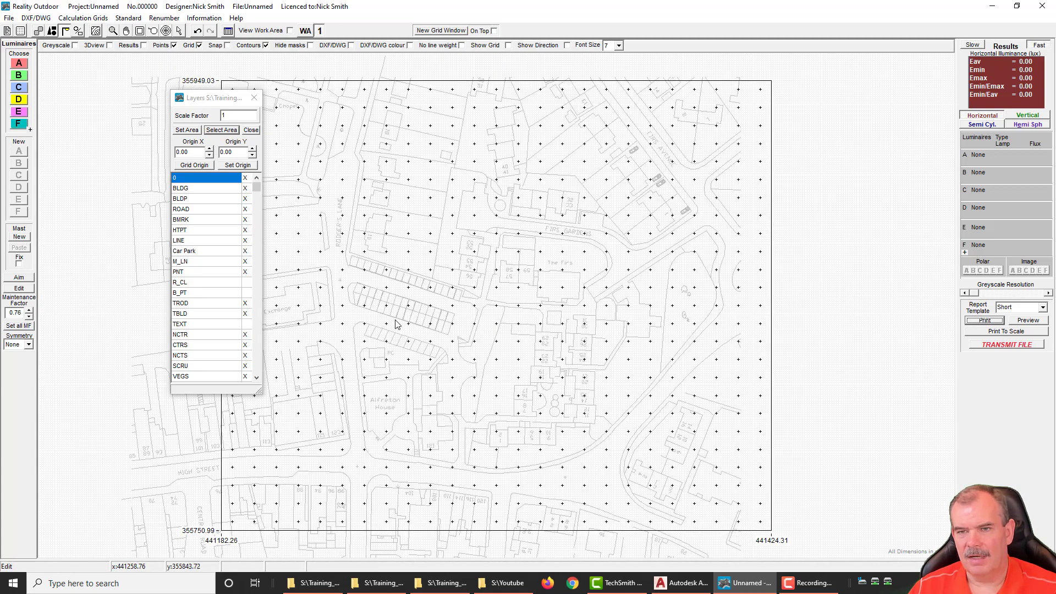
Step: Move the layer list clear of the plan and check the imported scale by measuring one parking bay's width in the double row
{"action": "scroll", "coordinate": [399, 325], "scroll_direction": "up", "scroll_amount": 3}
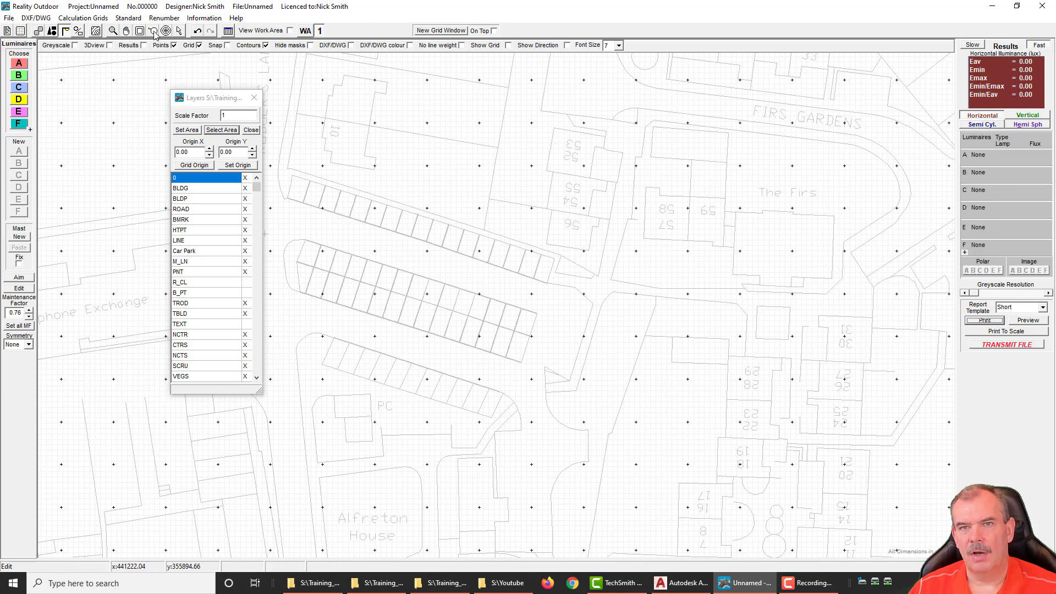
{"action": "left_click_drag", "start_coordinate": [203, 99], "coordinate": [81, 66]}
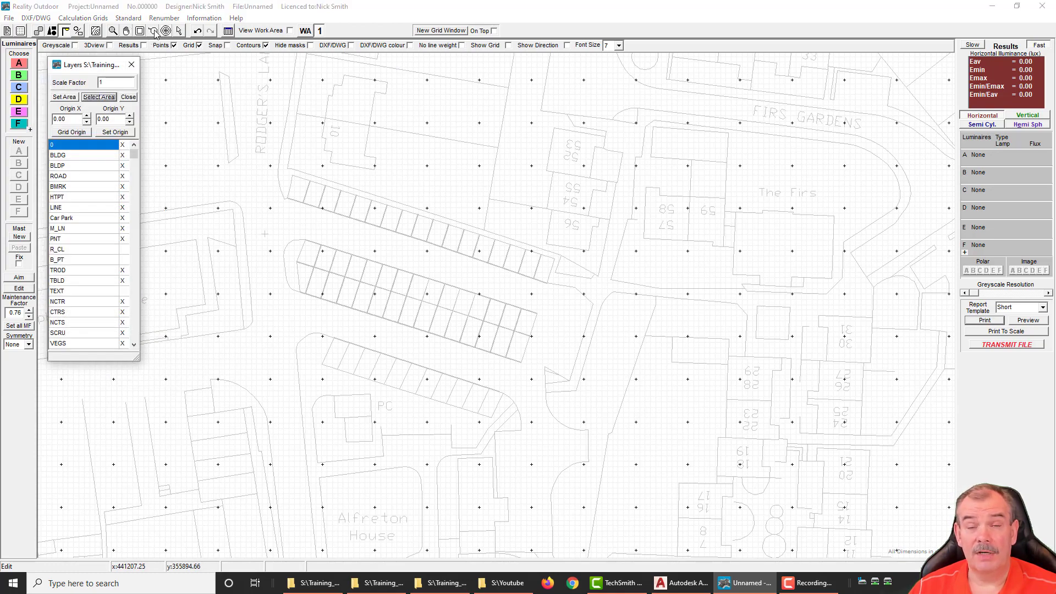
{"action": "left_click", "coordinate": [155, 32]}
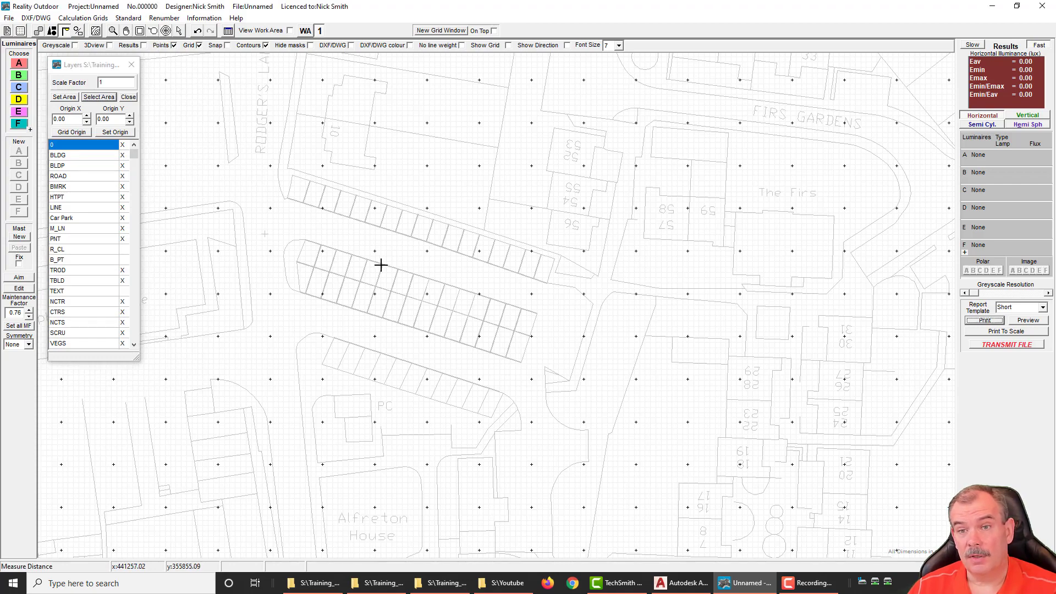
{"action": "scroll", "coordinate": [379, 264], "scroll_direction": "up", "scroll_amount": 2}
{"action": "left_click", "coordinate": [311, 245]}
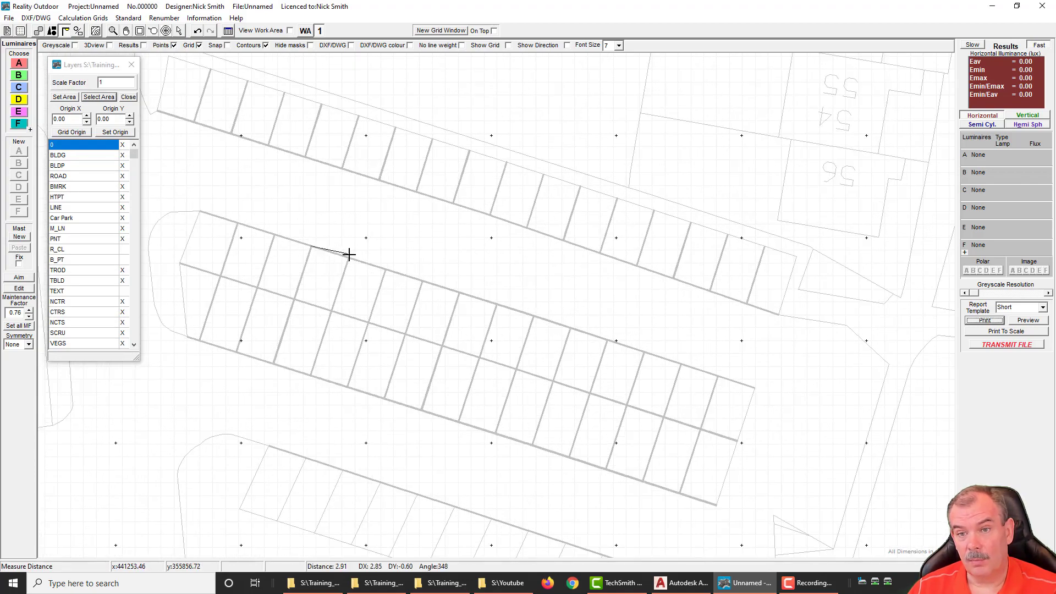
{"action": "left_click", "coordinate": [350, 258]}
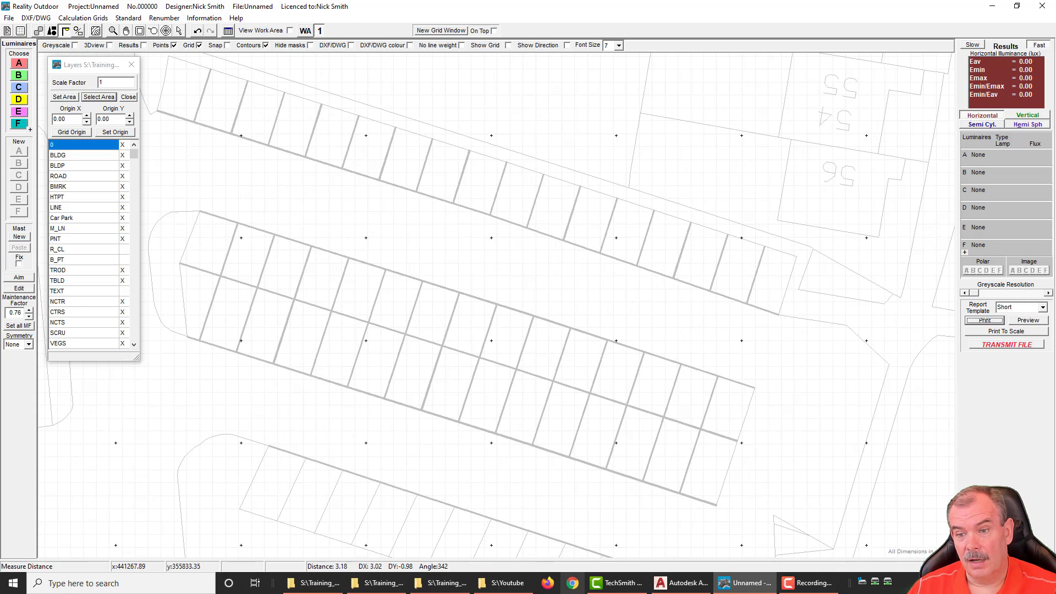
Step: Measure the road width from the kerb by the Telephone Exchange to the rounded end of the double parking row
{"action": "left_click_drag", "start_coordinate": [365, 271], "coordinate": [682, 252]}
{"action": "left_click", "coordinate": [376, 248]}
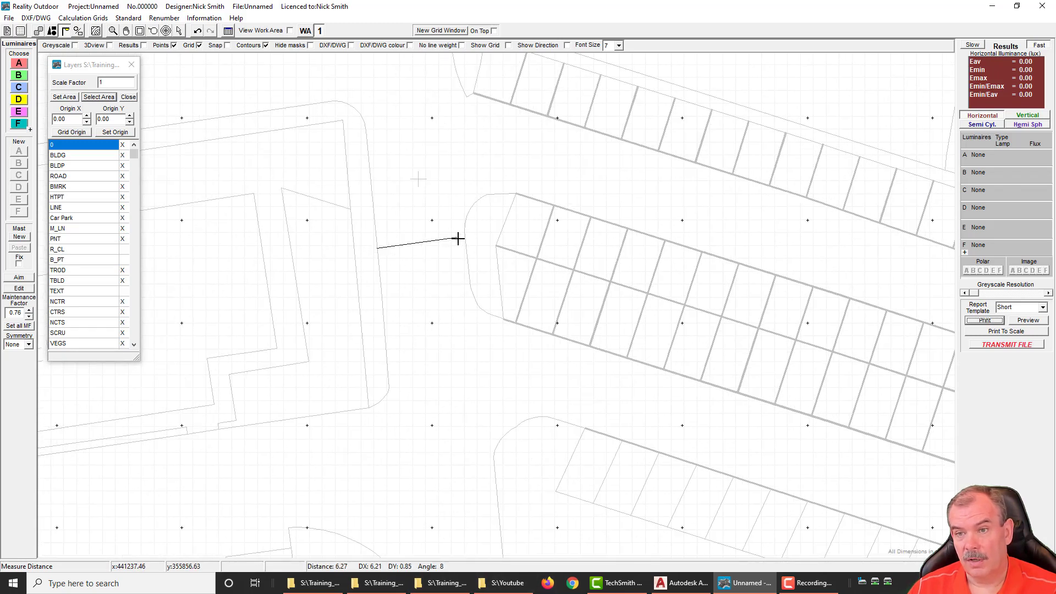
{"action": "left_click", "coordinate": [466, 241]}
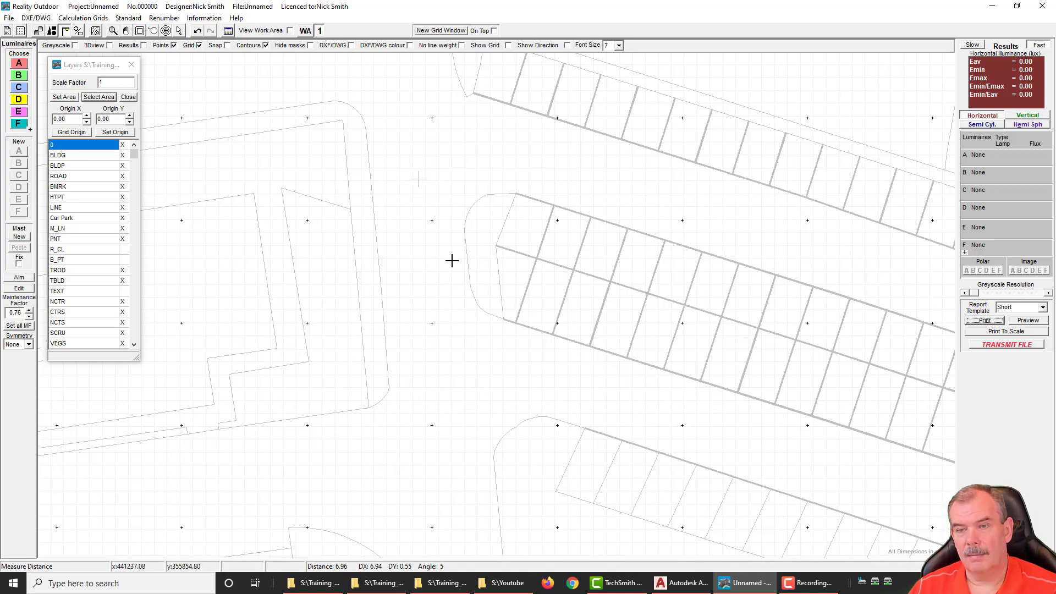
{"action": "scroll", "coordinate": [446, 273], "scroll_direction": "down", "scroll_amount": 3}
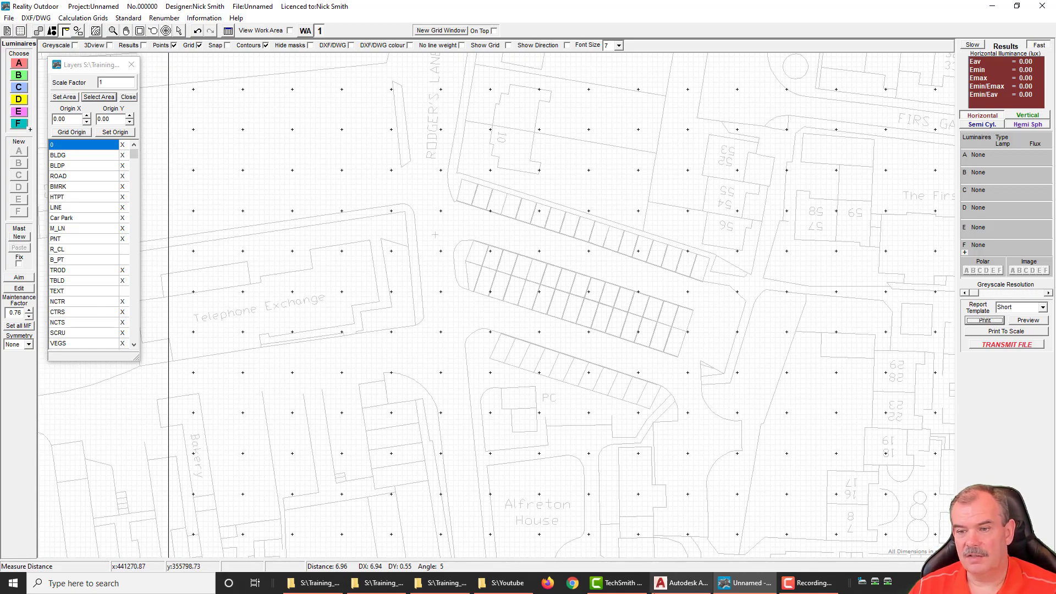
Step: Switch to AutoCAD and freeze the layer of the large blue frames surrounding the site plan
{"action": "left_click", "coordinate": [682, 582]}
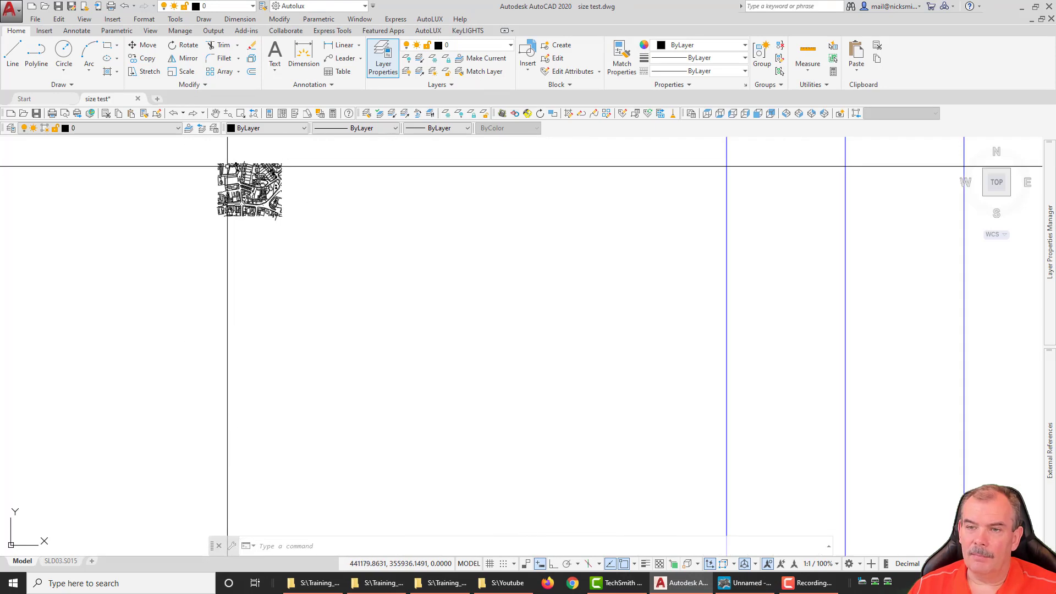
{"action": "scroll", "coordinate": [363, 253], "scroll_direction": "down", "scroll_amount": 7}
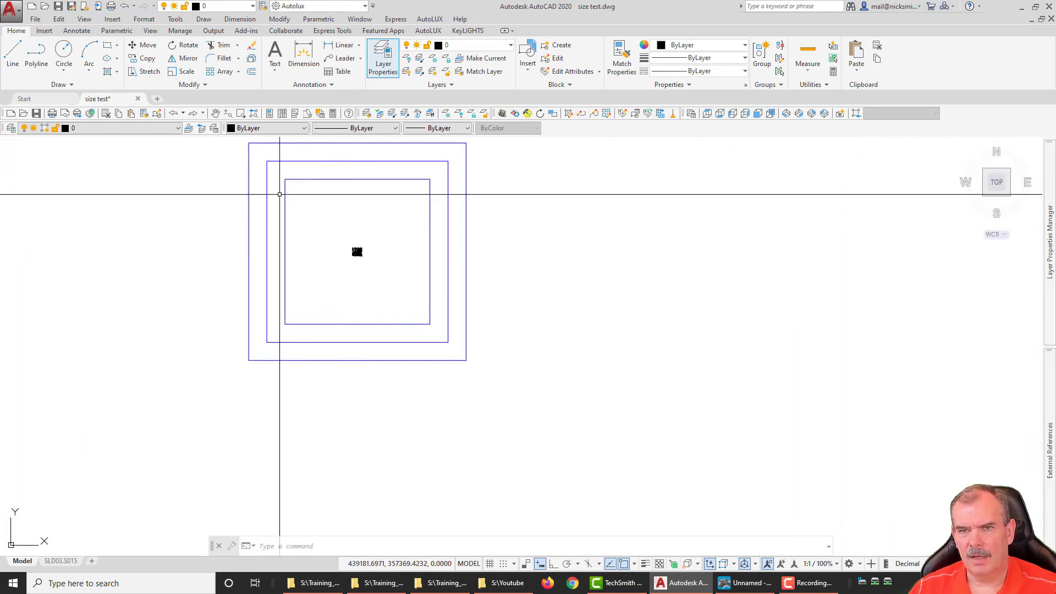
{"action": "left_click_drag", "start_coordinate": [279, 194], "coordinate": [286, 201]}
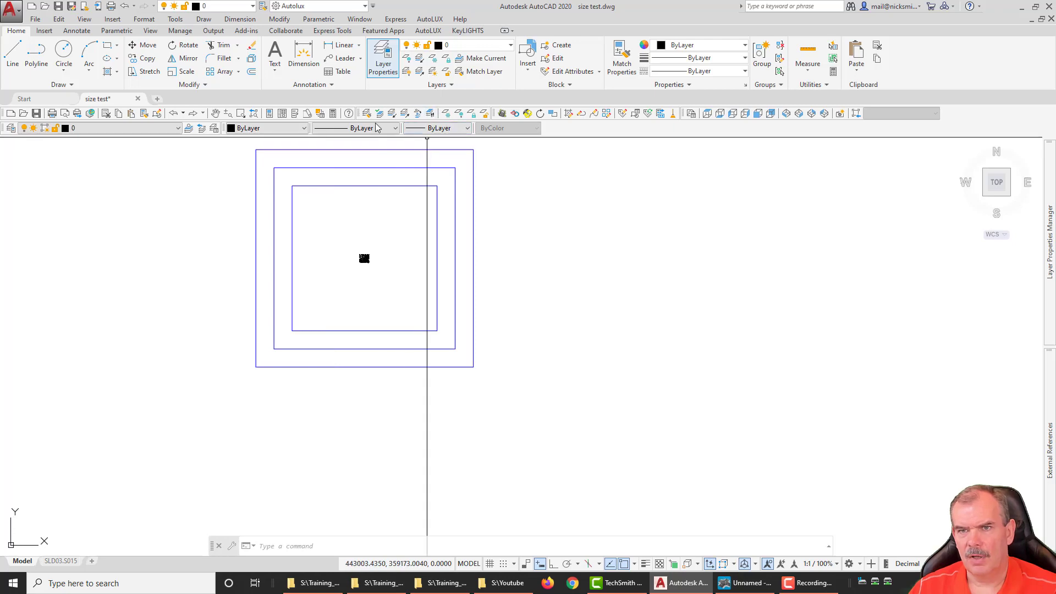
{"action": "left_click", "coordinate": [446, 114]}
{"action": "left_click", "coordinate": [473, 162]}
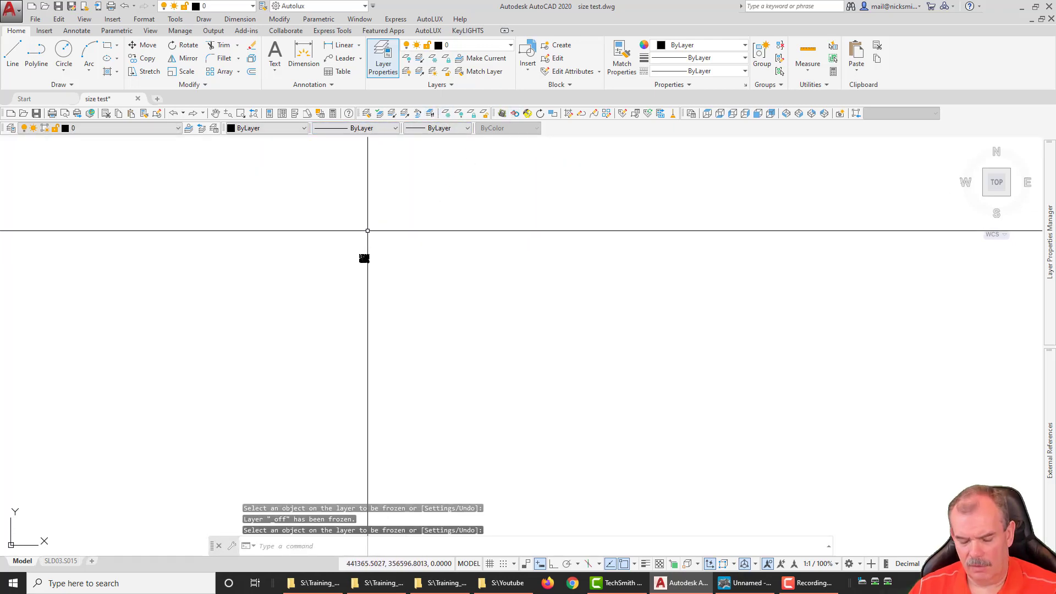
{"action": "key", "text": "Escape"}
Step: Zoom the drawing to its extents and save size test.dwg
{"action": "type", "text": "z"}
{"action": "key", "text": "Return"}
{"action": "type", "text": "e"}
{"action": "key", "text": "Return"}
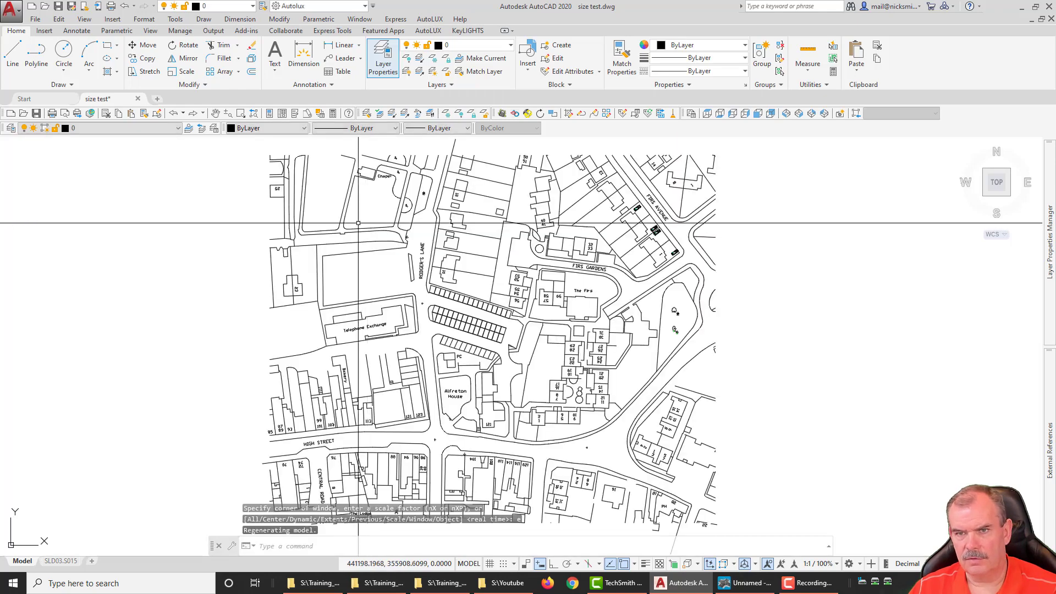
{"action": "left_click", "coordinate": [36, 20]}
{"action": "left_click", "coordinate": [55, 150]}
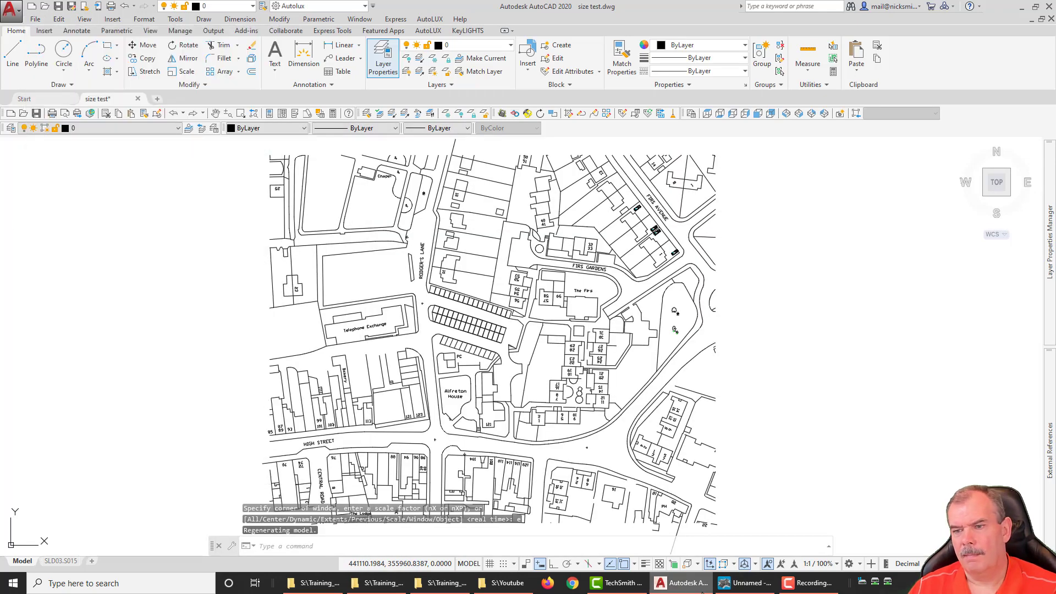
Step: Switch to Reality Outdoor, reload the saved drawing and set the calculation area to the DXF/DWG limits
{"action": "left_click", "coordinate": [747, 583]}
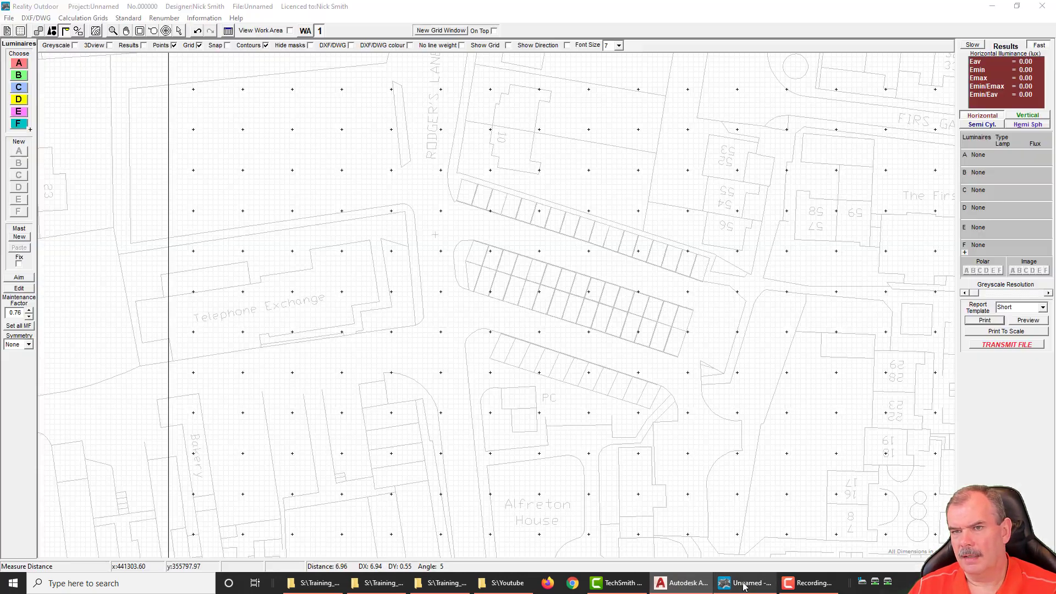
{"action": "left_click", "coordinate": [47, 18]}
{"action": "left_click", "coordinate": [52, 47]}
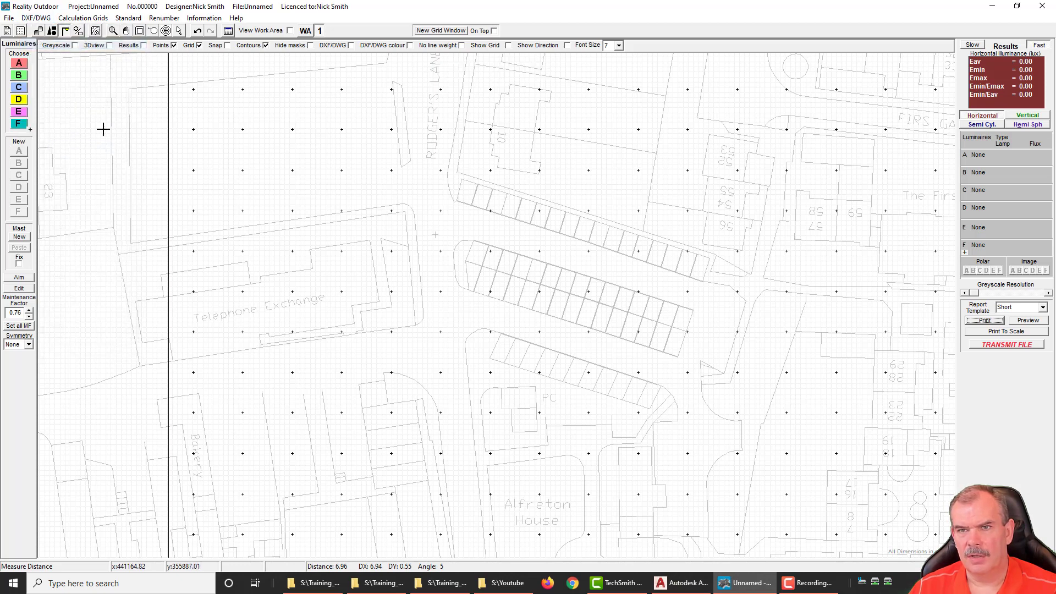
{"action": "left_click", "coordinate": [35, 19]}
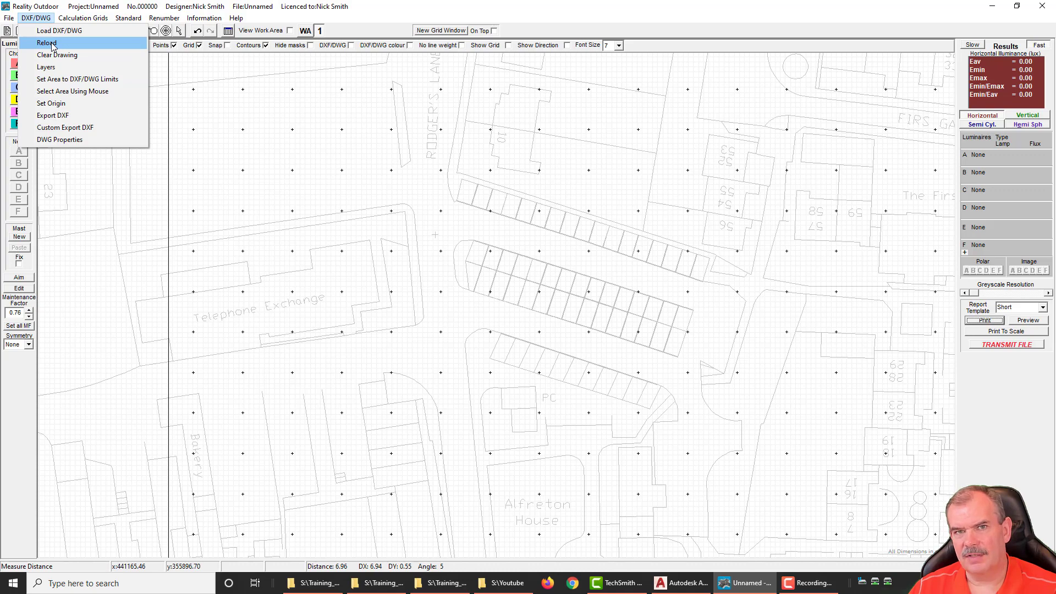
{"action": "left_click", "coordinate": [52, 45]}
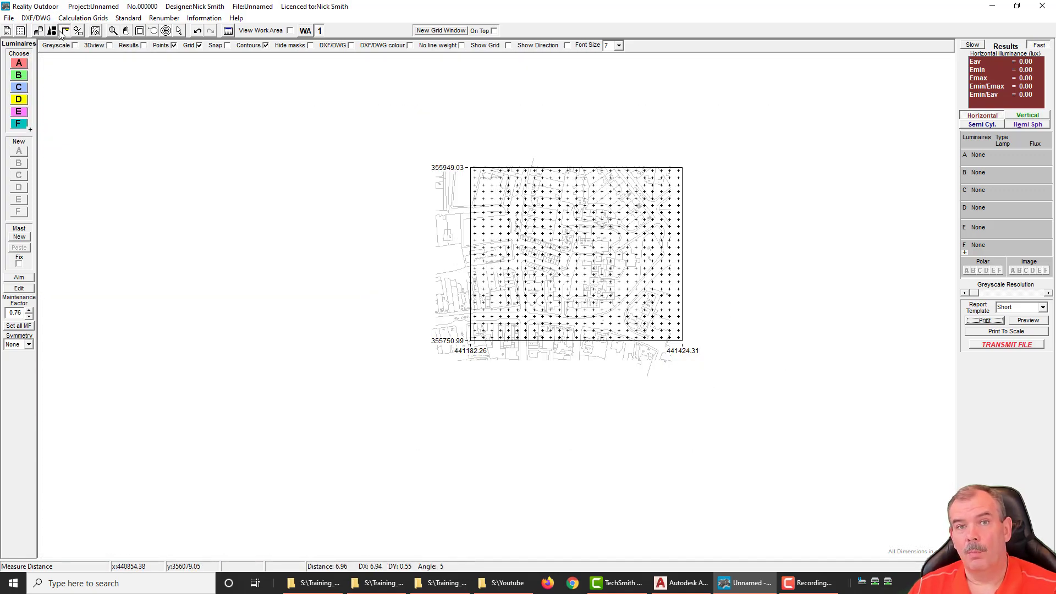
{"action": "left_click", "coordinate": [35, 18]}
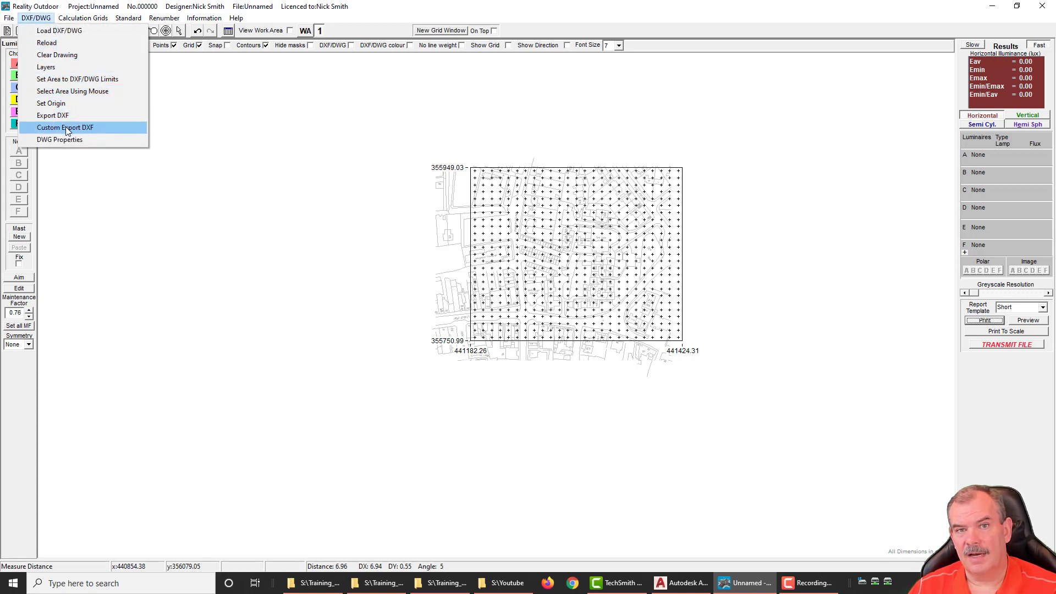
{"action": "left_click", "coordinate": [74, 79]}
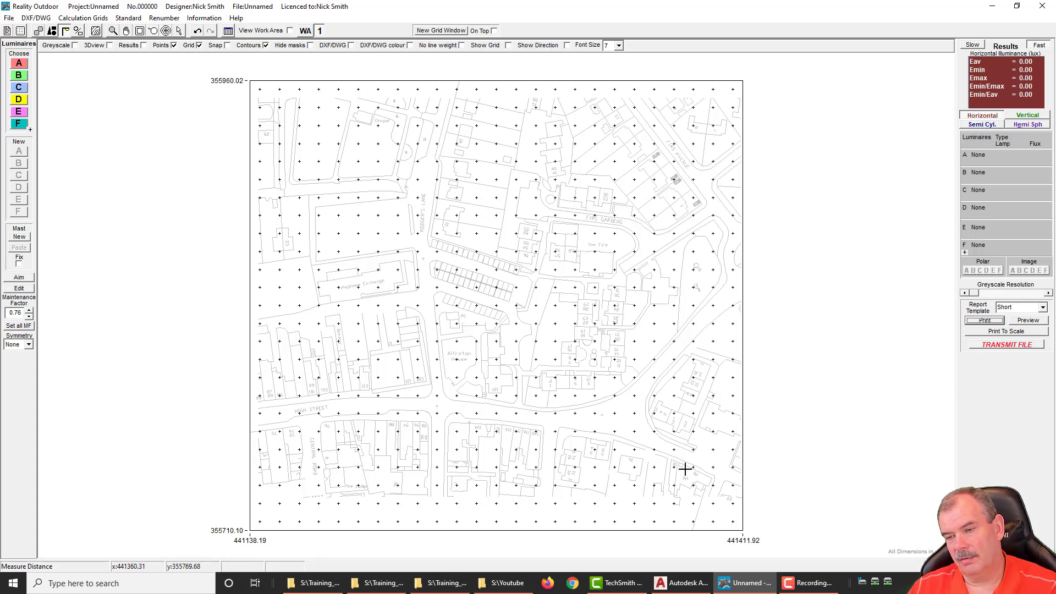
Step: Switch to AutoCAD and inspect the site plan and the empty space around it for stray objects
{"action": "left_click", "coordinate": [681, 582]}
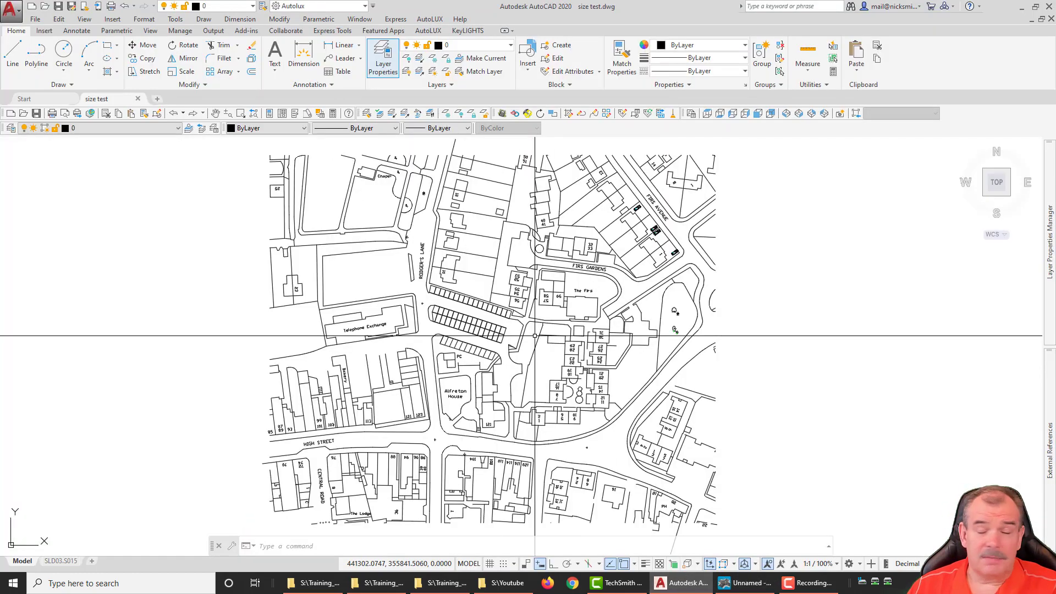
{"action": "scroll", "coordinate": [558, 284], "scroll_direction": "down", "scroll_amount": 5}
{"action": "left_click_drag", "start_coordinate": [505, 320], "coordinate": [532, 236]}
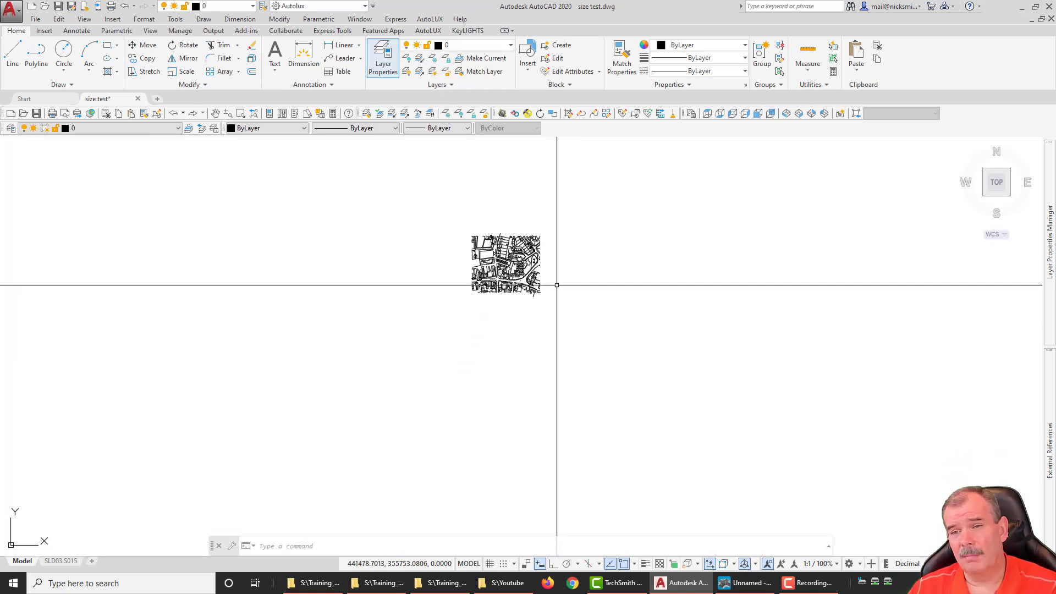
{"action": "left_click_drag", "start_coordinate": [528, 270], "coordinate": [515, 304]}
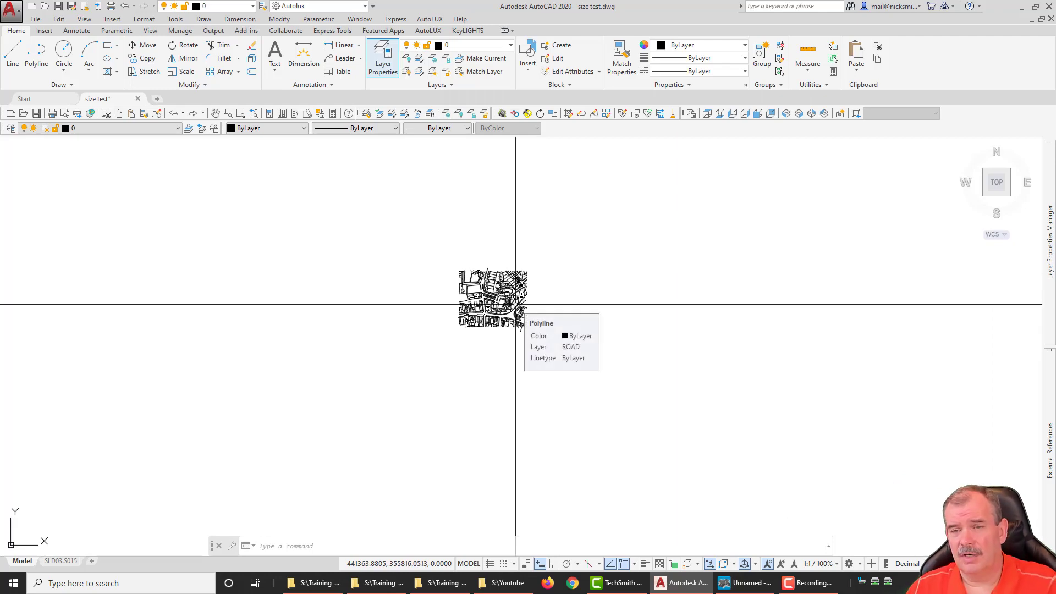
{"action": "scroll", "coordinate": [516, 304], "scroll_direction": "up", "scroll_amount": 6}
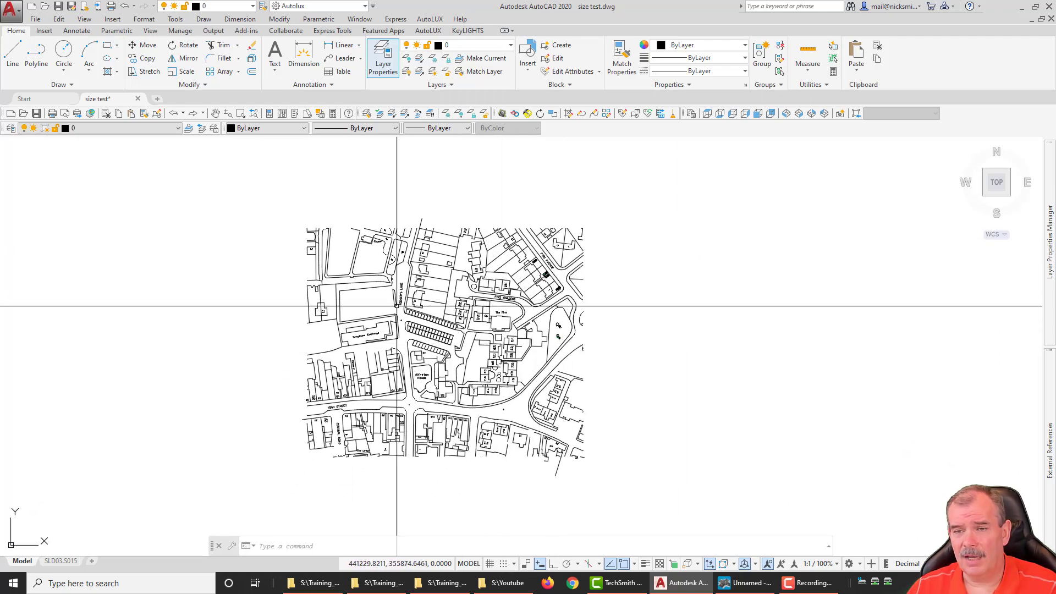